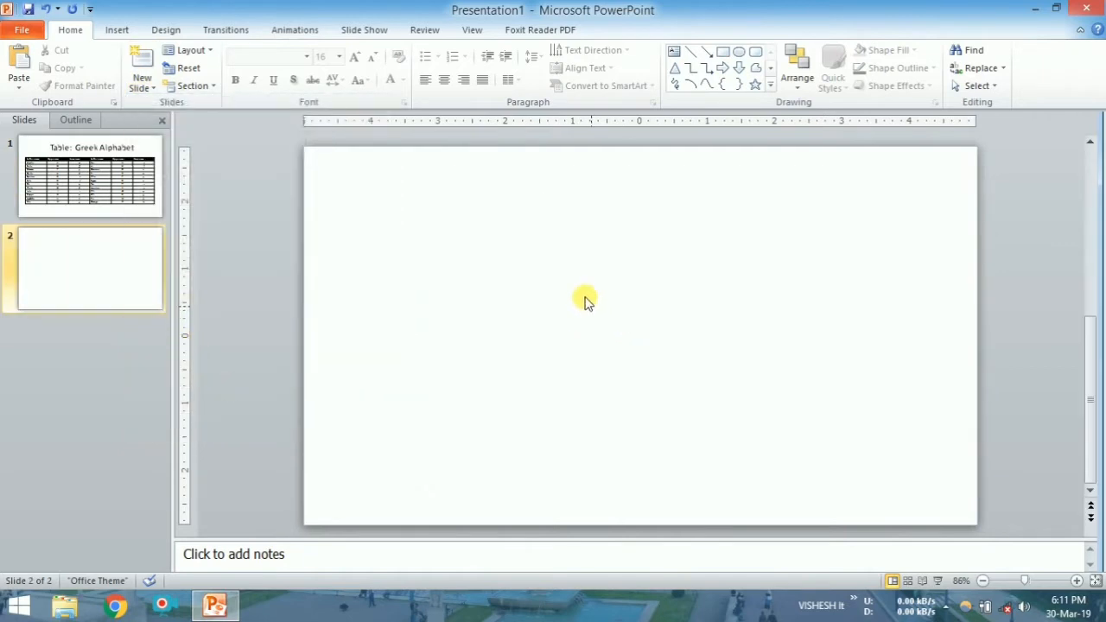
Look at the Greek alphabet table on slide 1 and return to the blank slide 2
left_click(107, 177)
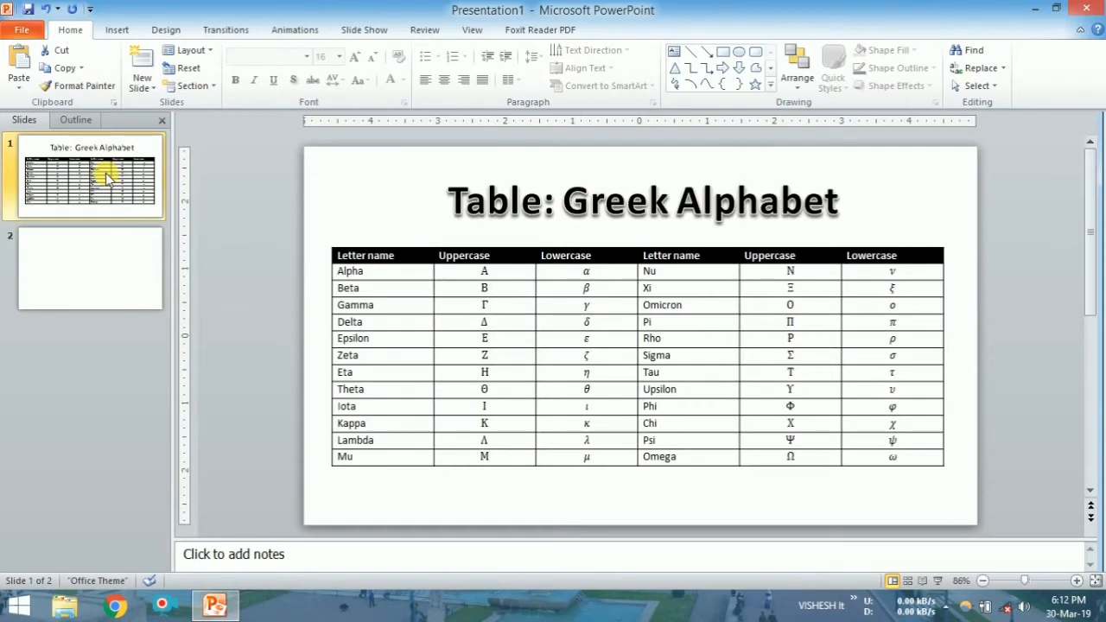
left_click(109, 277)
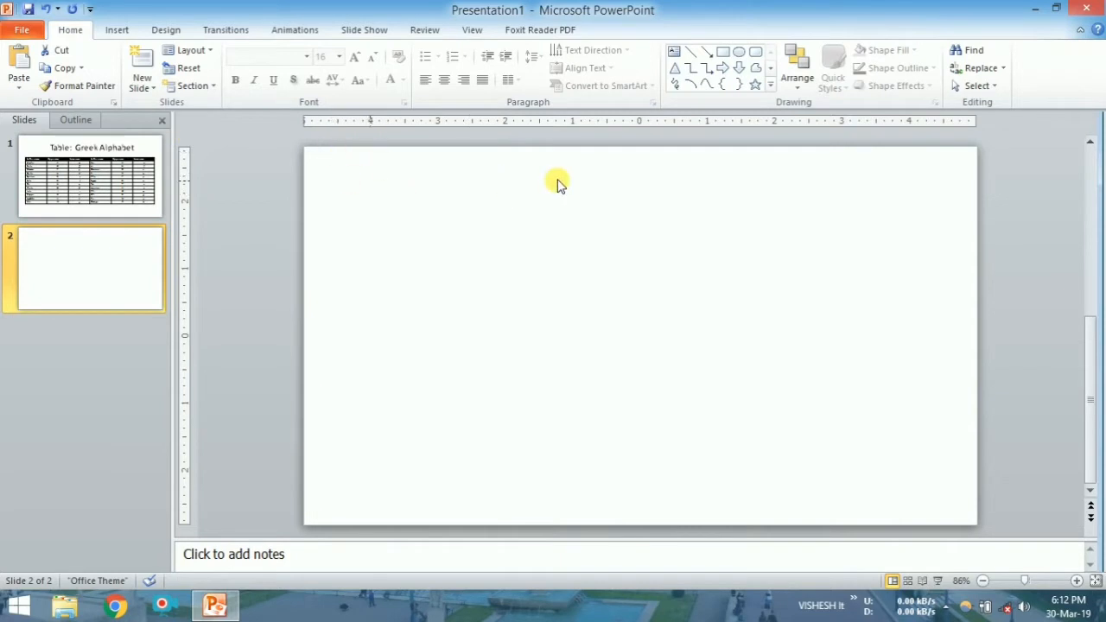
left_click(359, 200)
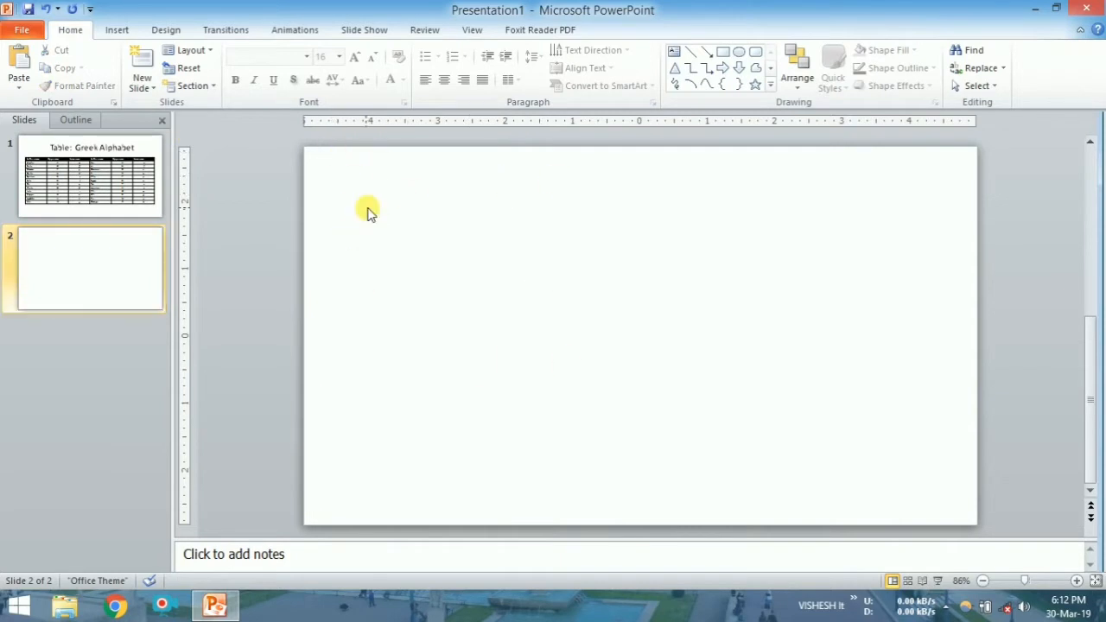
Try the Paper theme on the presentation and undo it
left_click(118, 31)
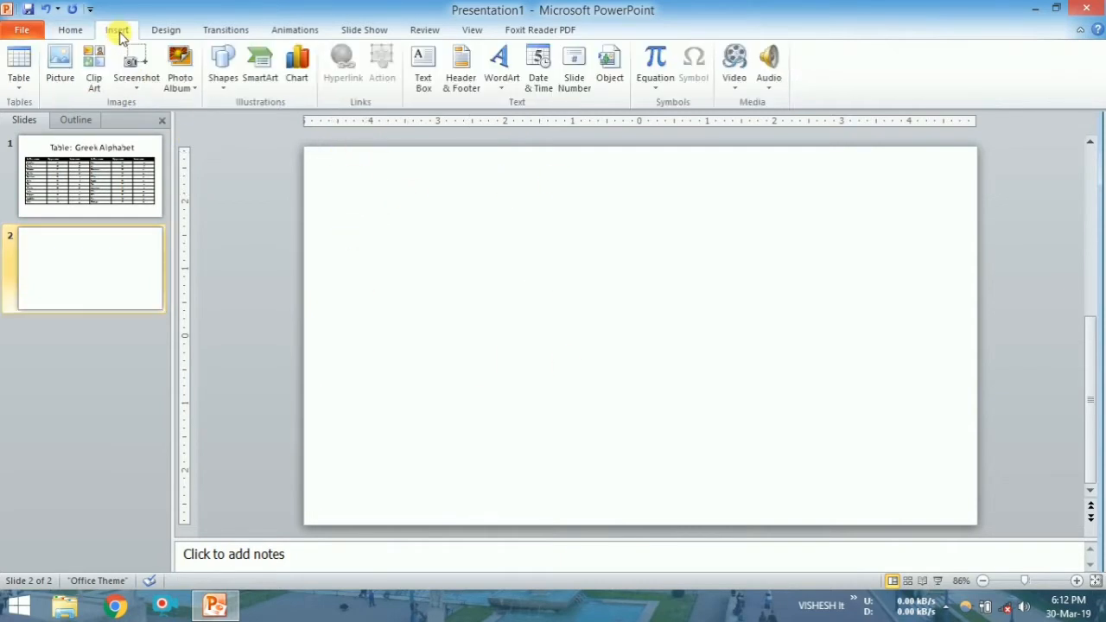
left_click(156, 31)
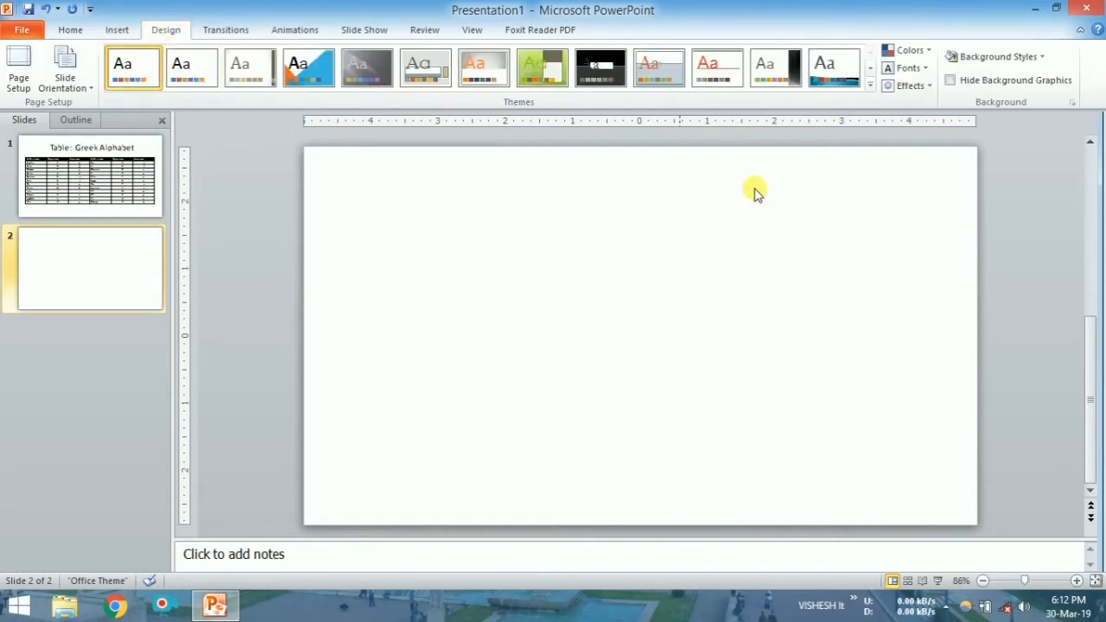
left_click(872, 89)
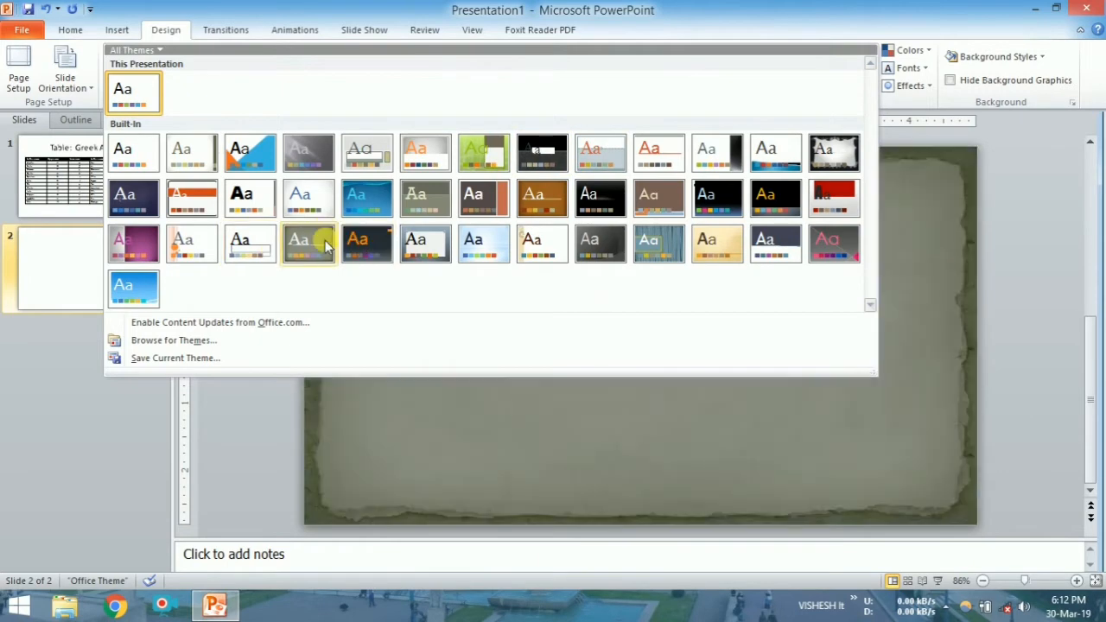
left_click(298, 244)
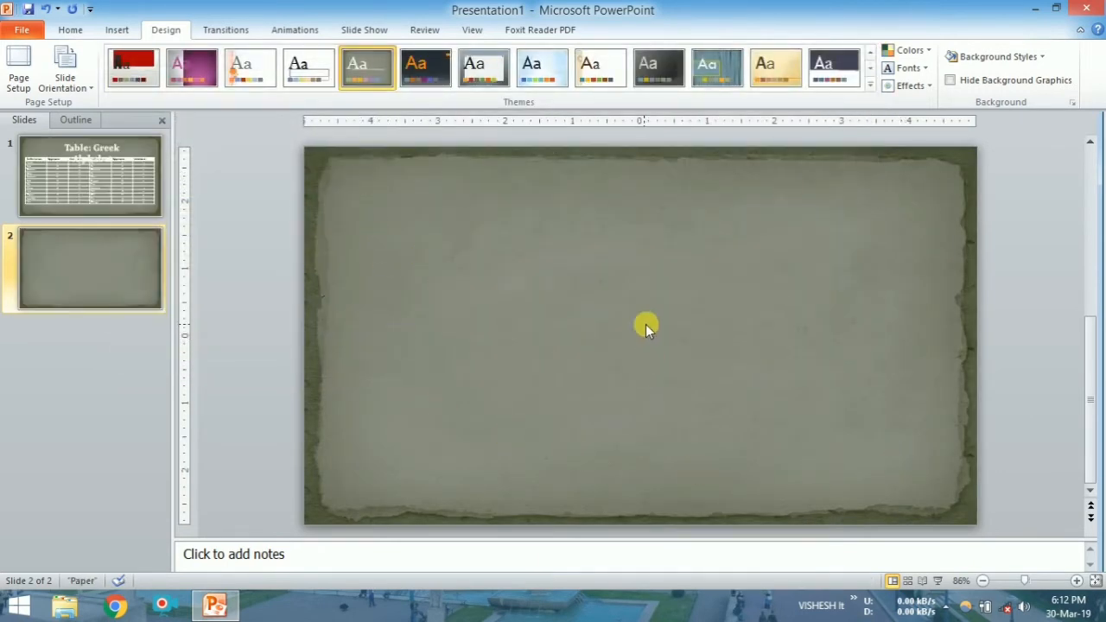
key("ctrl+z")
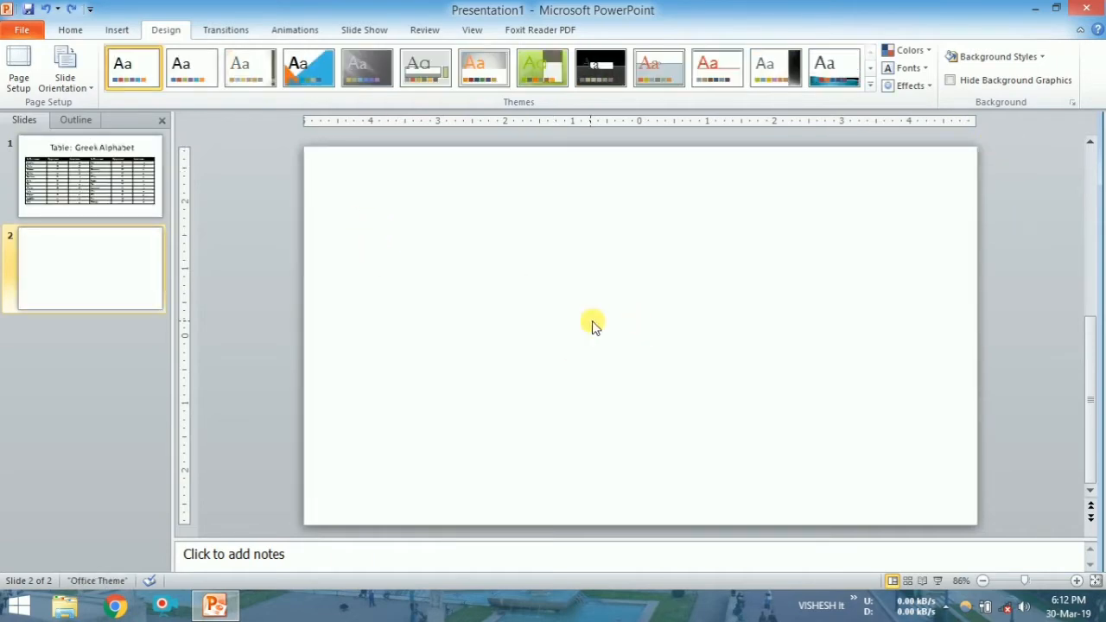
Insert a table with 6 columns and 10 rows on the blank slide 2
left_click(125, 33)
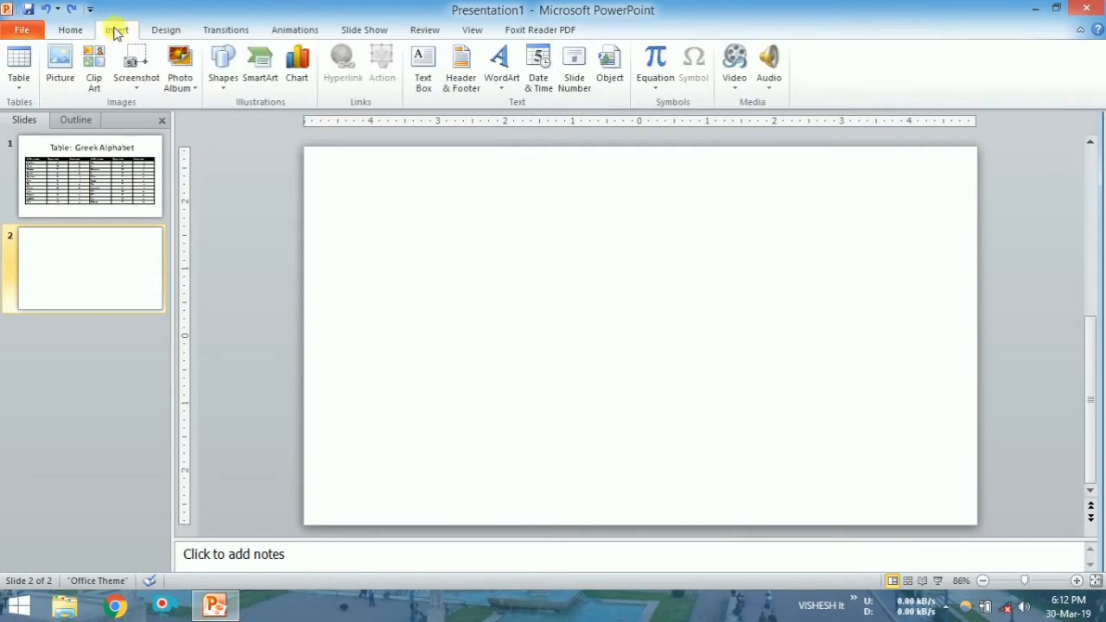
left_click(19, 86)
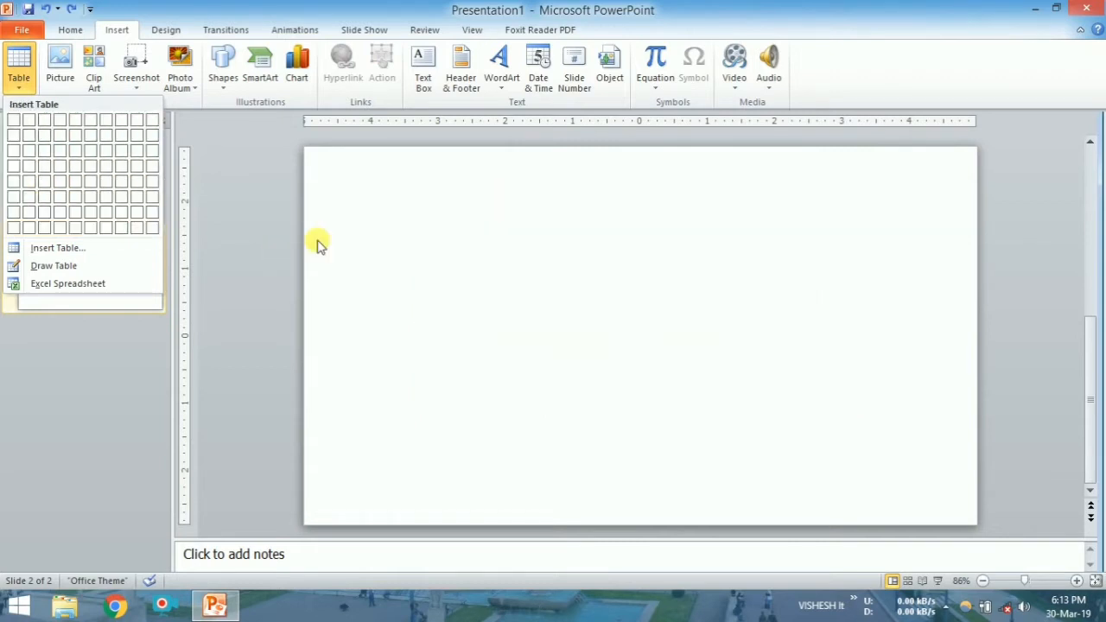
left_click(347, 183)
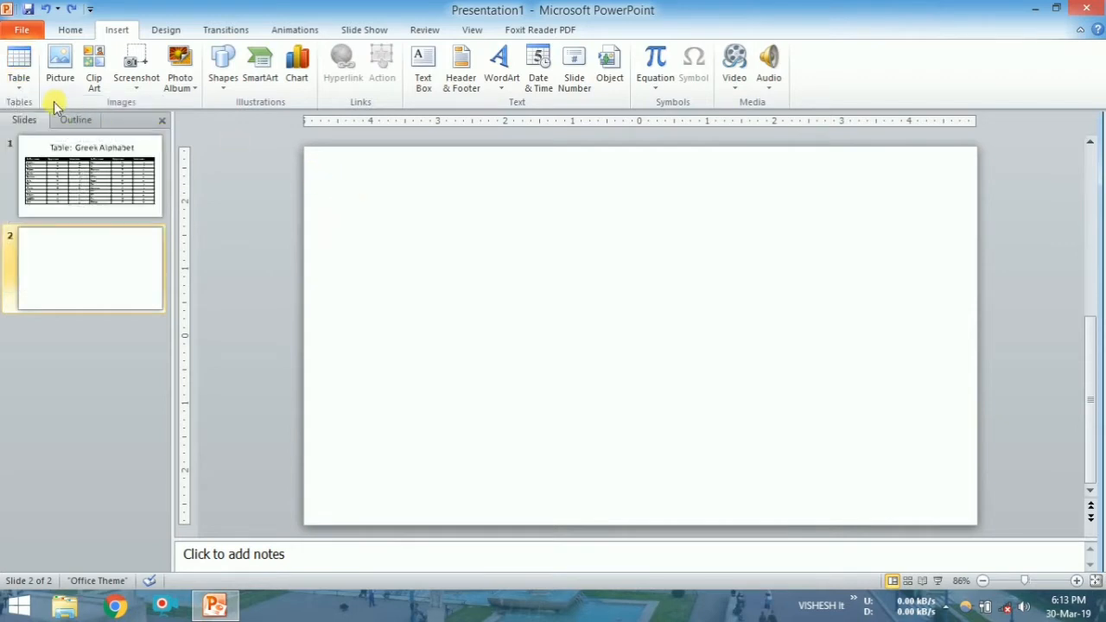
left_click(19, 86)
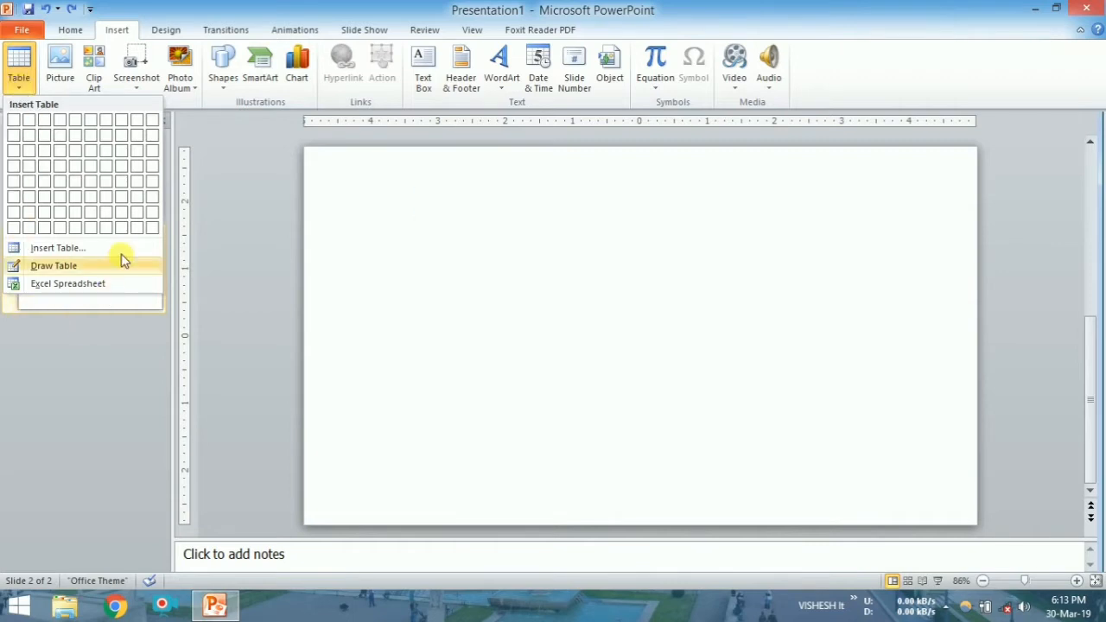
left_click(54, 248)
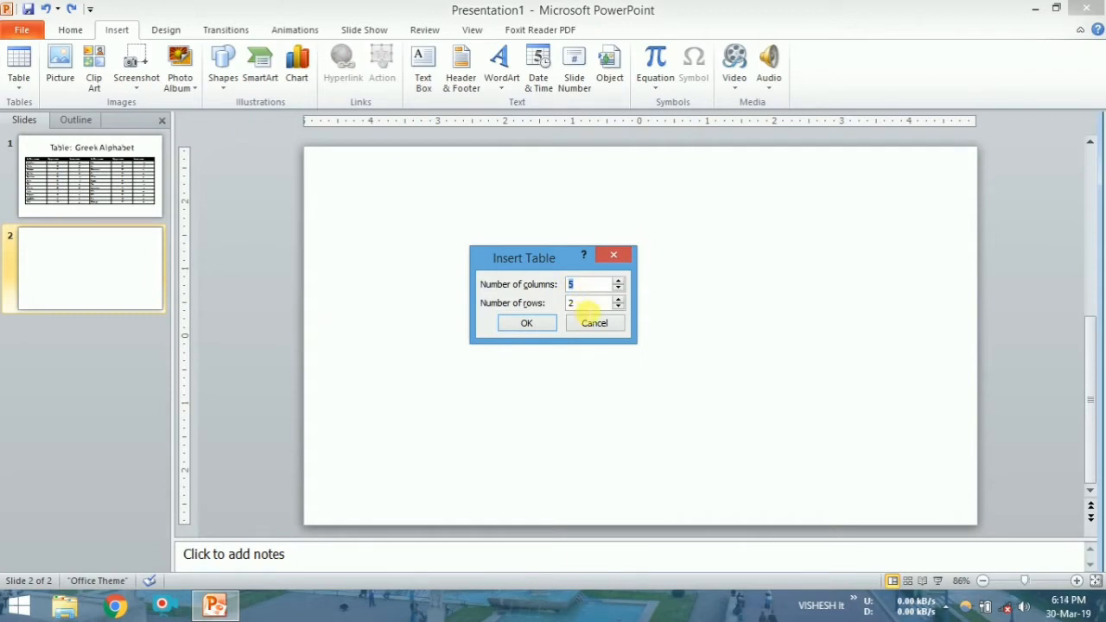
type("6")
key("Tab")
type("10")
left_click(529, 327)
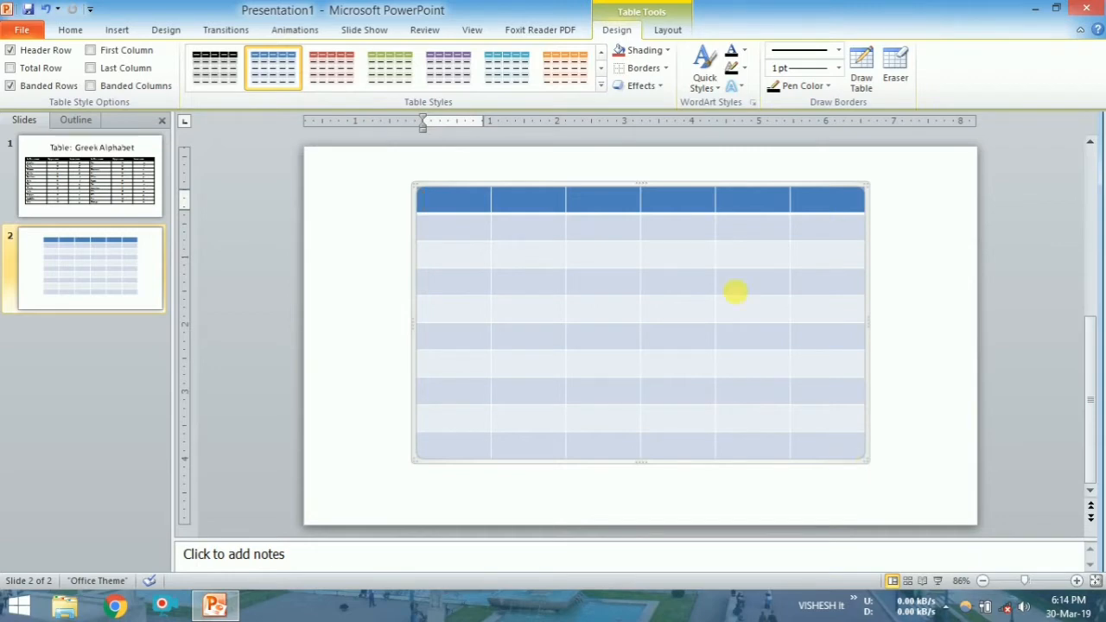
Enlarge the table on both sides so it spans most of the slide's width, and make it slightly taller
left_click_drag(866, 463, 946, 467)
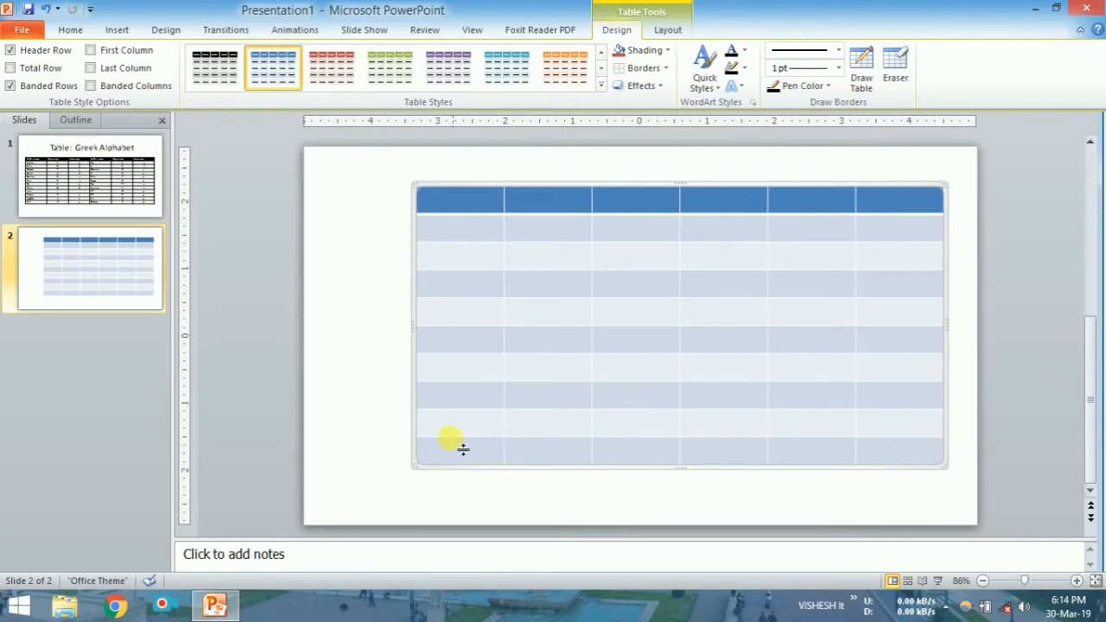
left_click_drag(415, 468, 340, 476)
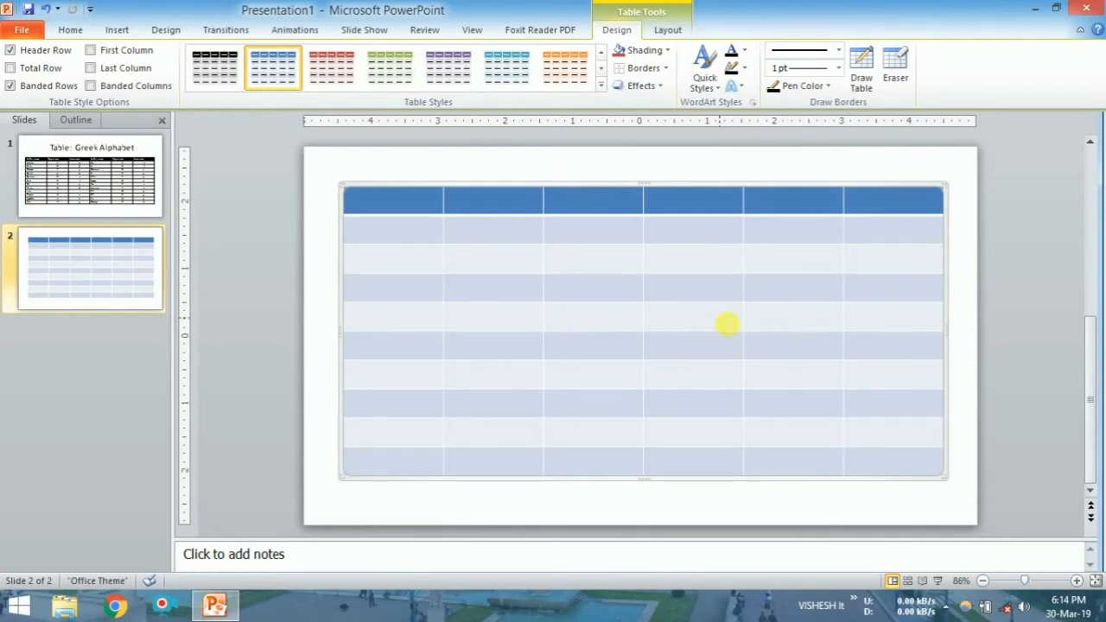
Enter the headings STD NAME and FATHER NAME in the first two cells of the table's header row
left_click(413, 211)
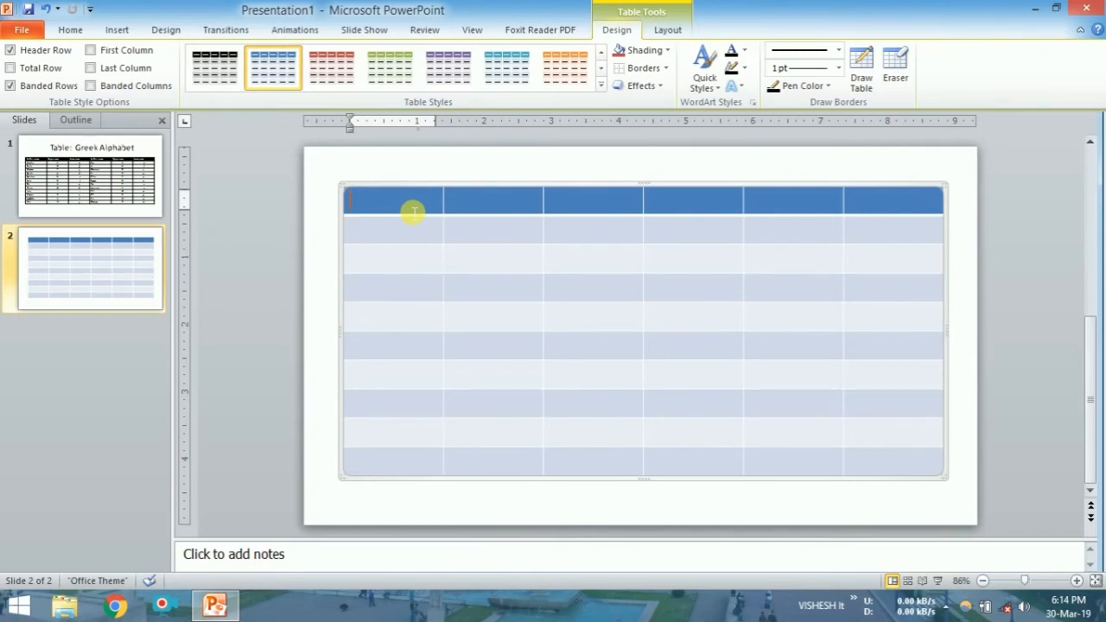
type("STD NAMM")
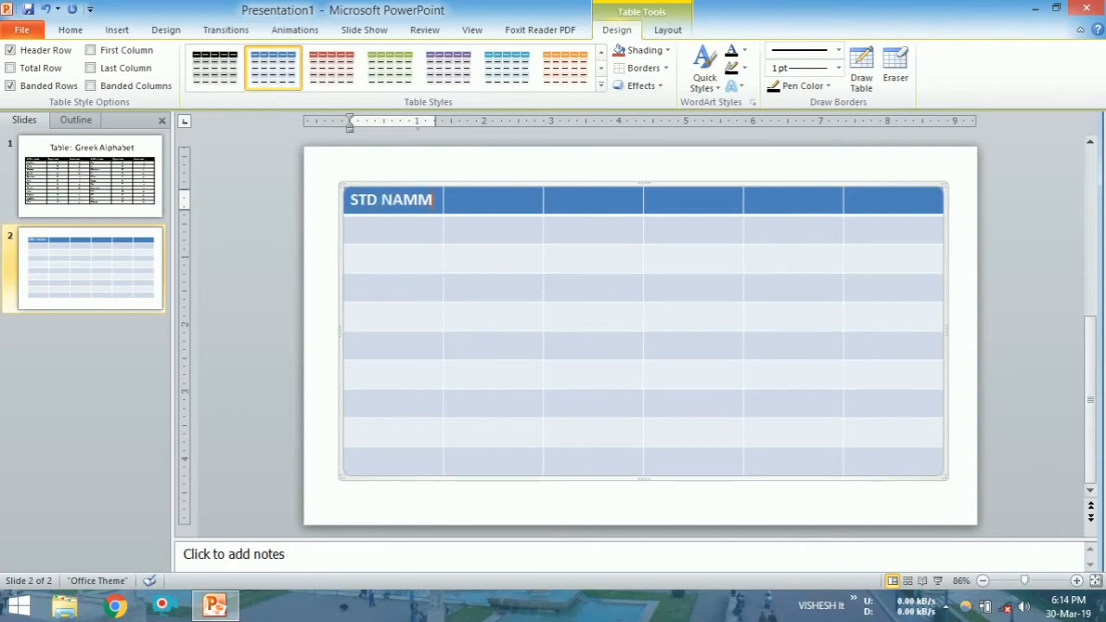
key("BackSpace")
type("E")
key("Tab")
type("F")
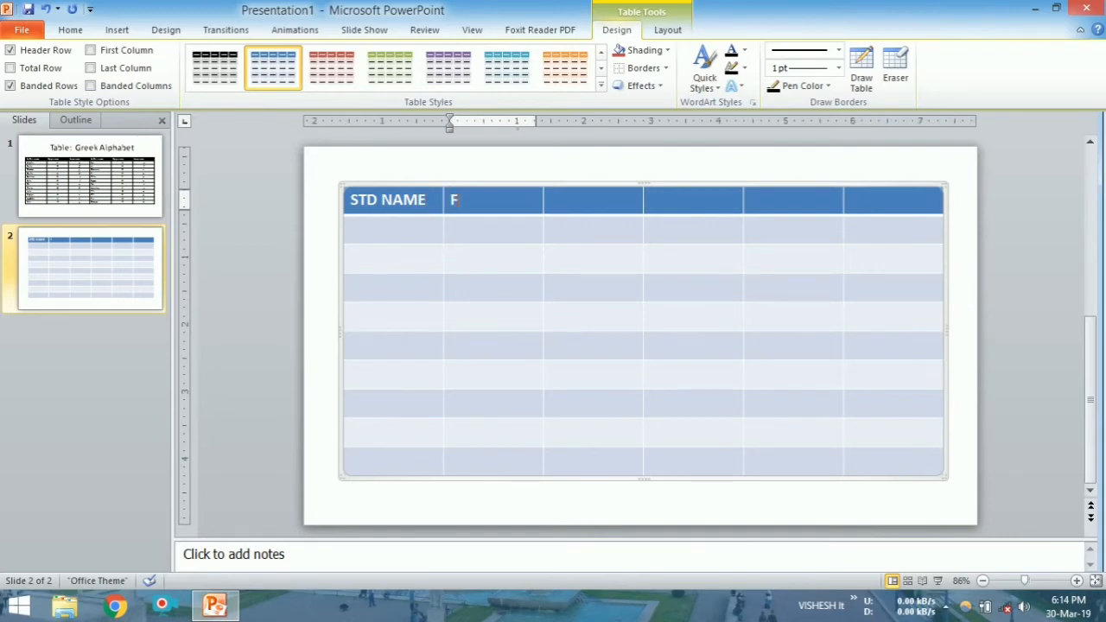
type("ATHER NAME")
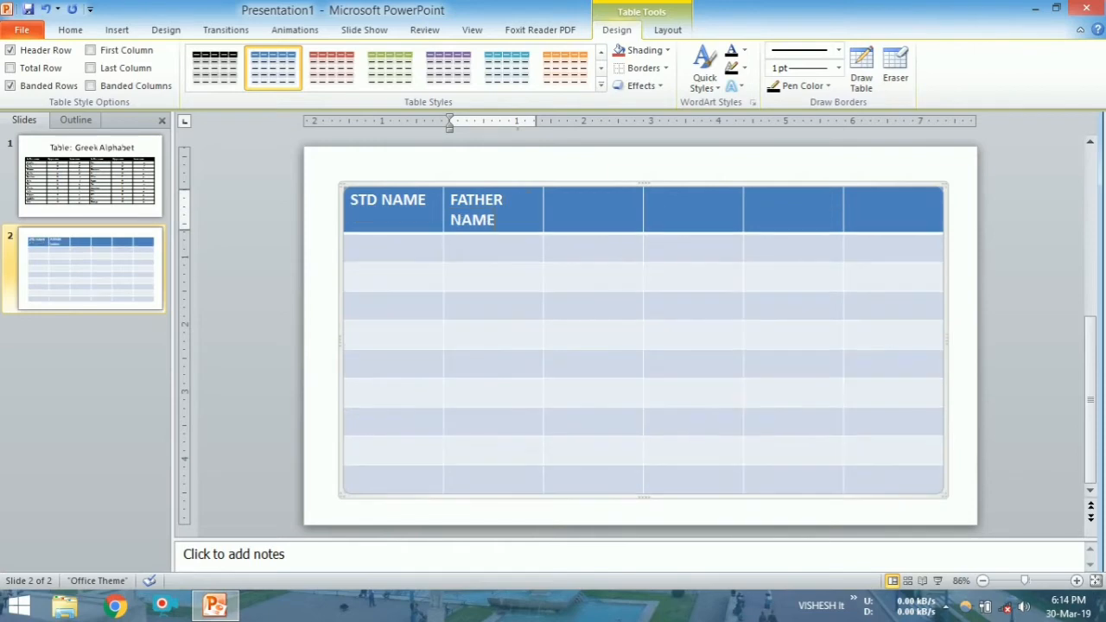
Fill the remaining header cells with ADDRESS, MOBILE, DOB and COURSE
key("Tab")
type("ADDRESS")
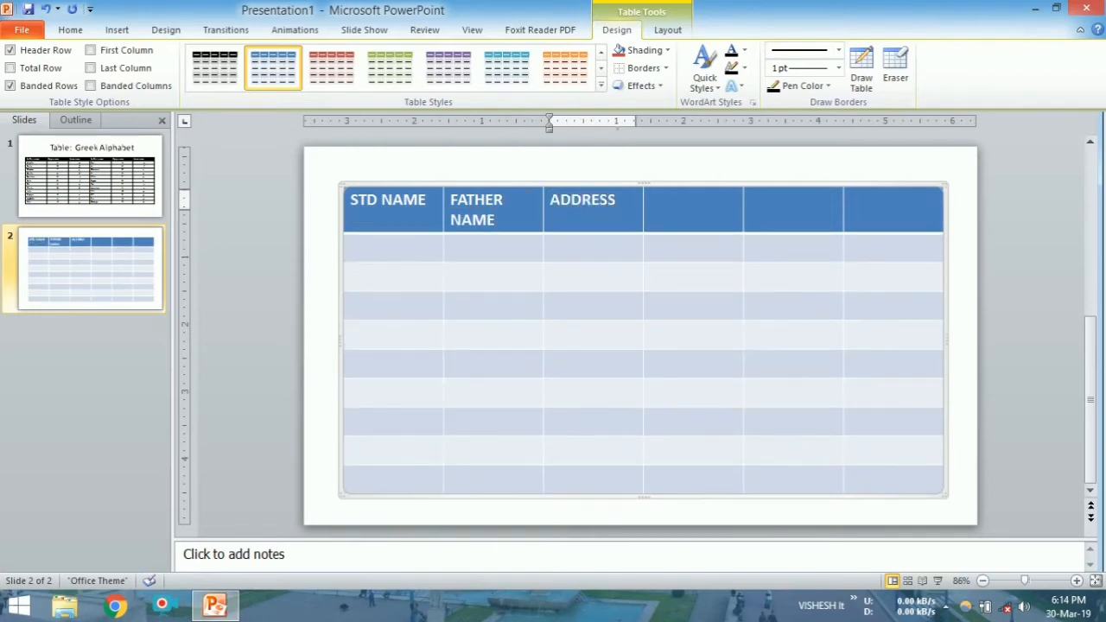
key("Tab")
type("MOBILE")
key("Tab")
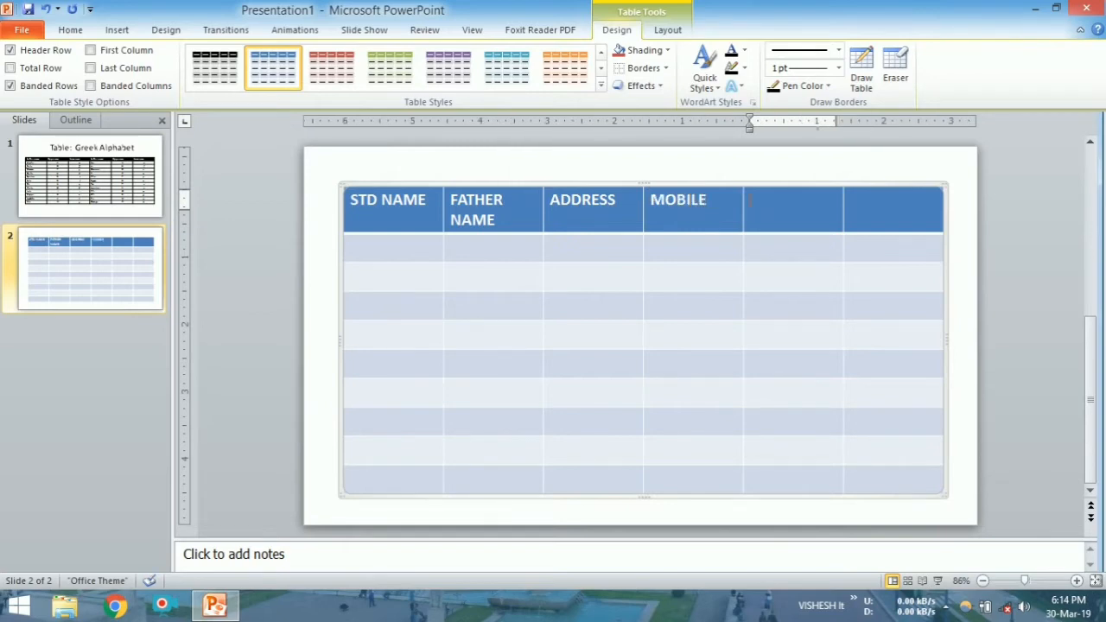
type("DOB")
key("Tab")
type("COURSE")
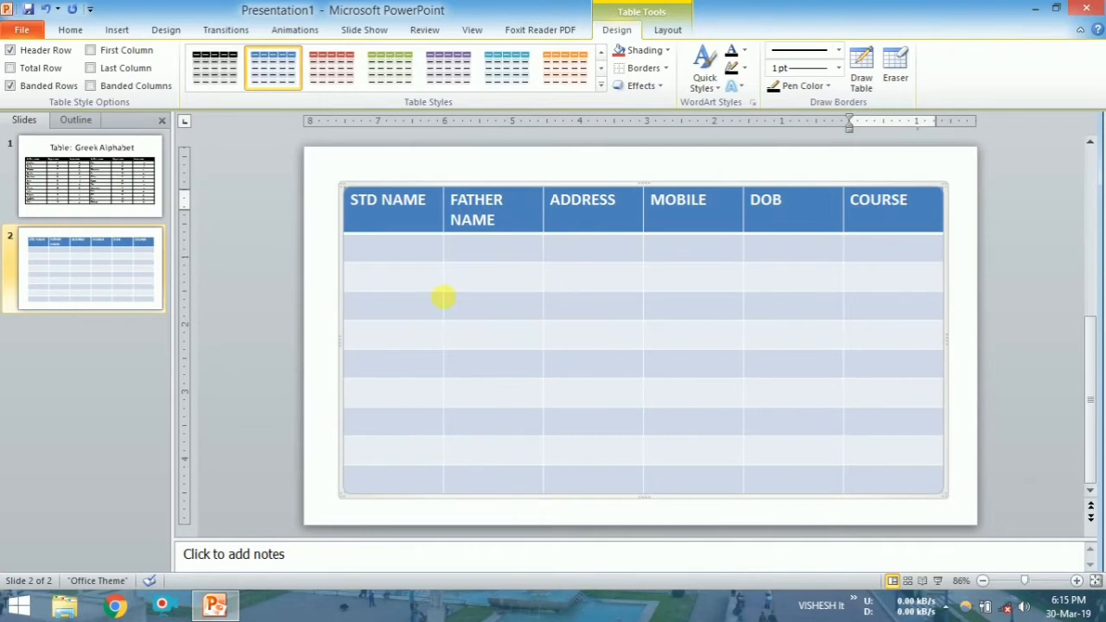
Widen the FATHER NAME column so its heading fits on one line, and slightly narrow the STD NAME column
left_click_drag(551, 234, 572, 236)
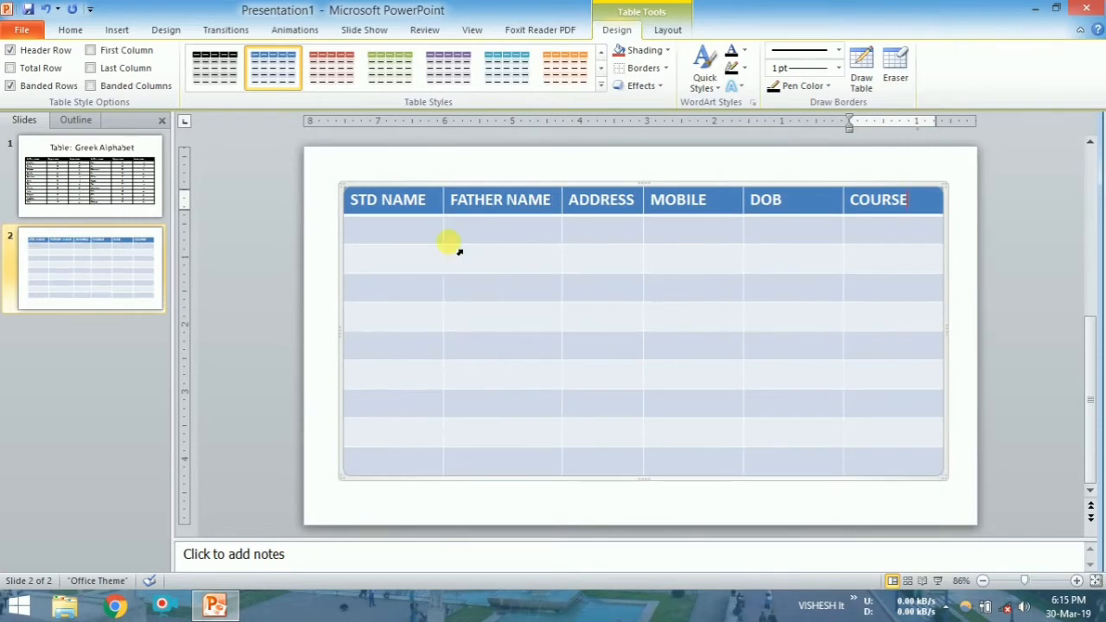
left_click_drag(447, 243, 449, 242)
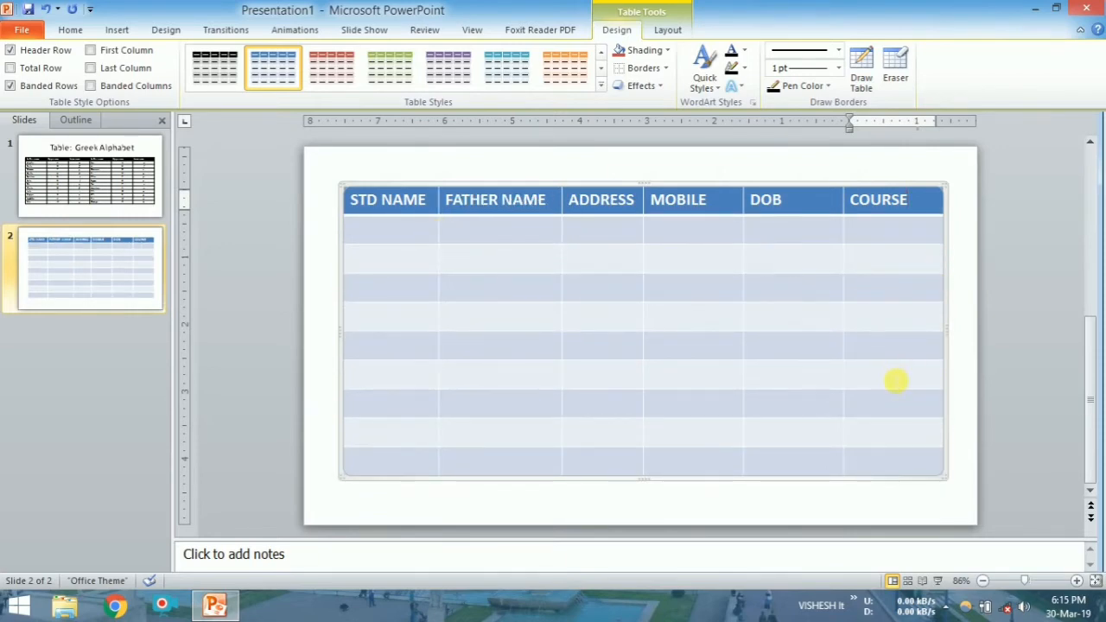